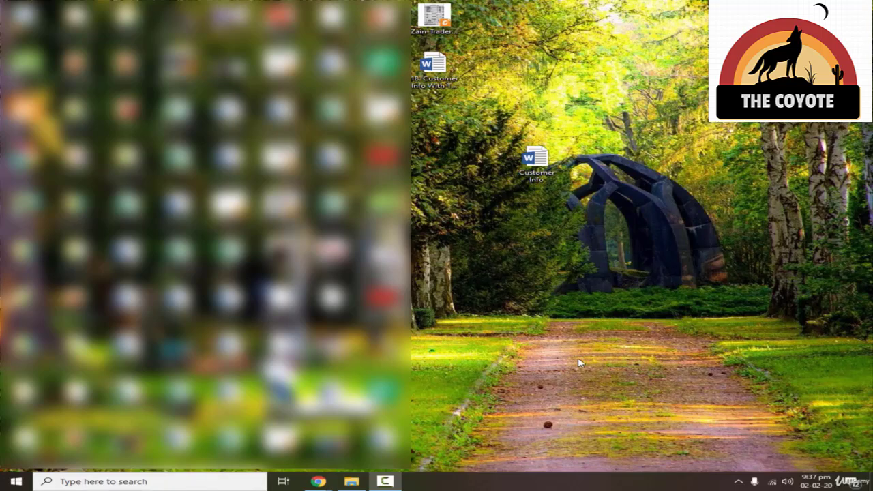
- Create a Word document named "Numbers and Bullets" on the desktop and open it
{"action": "right_click", "coordinate": [499, 226]}
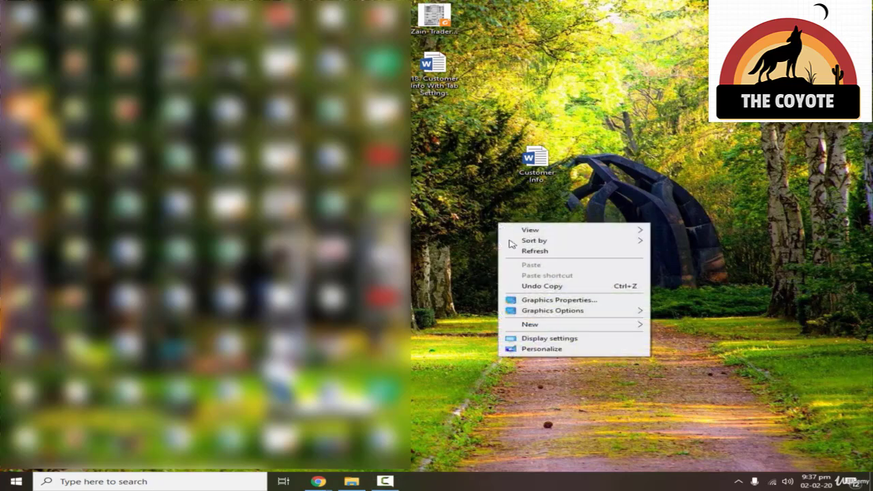
{"action": "mouse_move", "coordinate": [607, 324]}
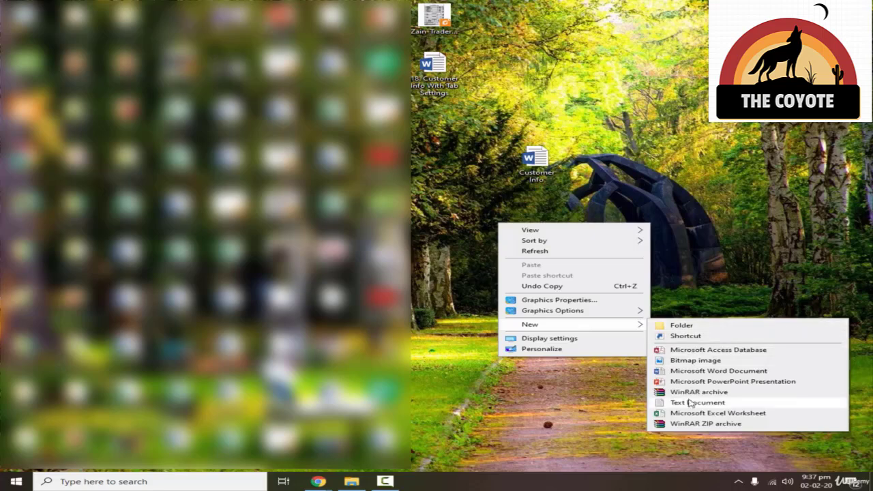
{"action": "left_click", "coordinate": [709, 371]}
{"action": "type", "text": "Nu"}
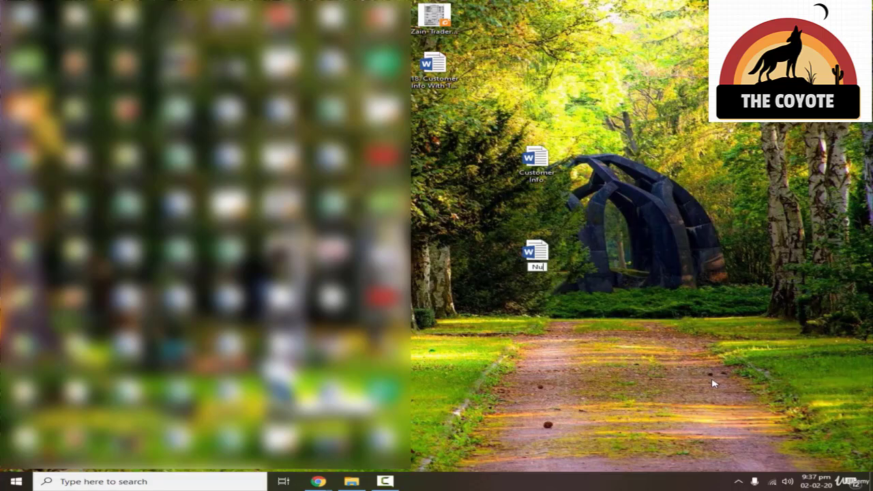
{"action": "type", "text": "mbers and Bullets"}
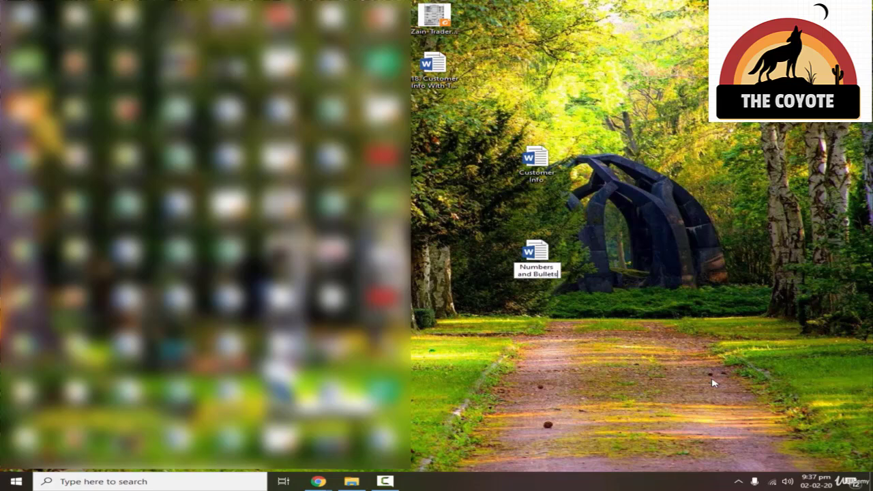
{"action": "key", "text": "Return"}
{"action": "key", "text": "Return"}
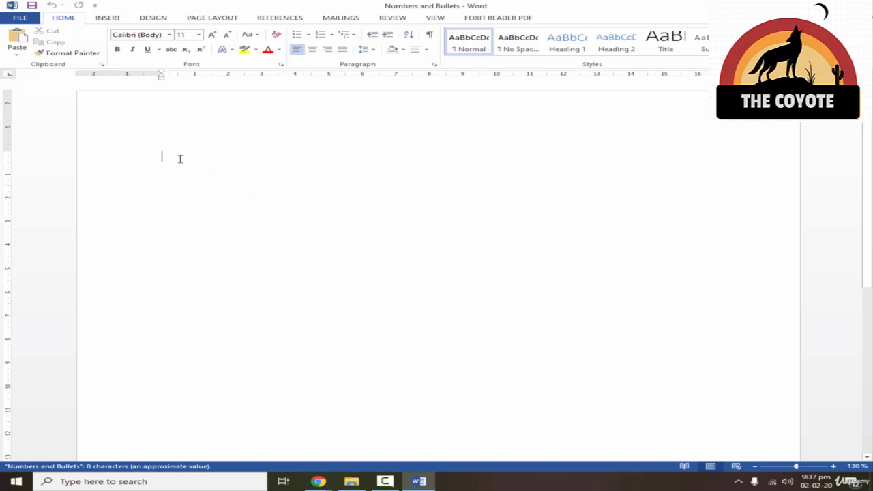
- Enter seven first names in the blank document, one per line, without an empty line at the end
{"action": "type", "text": "Umair"}
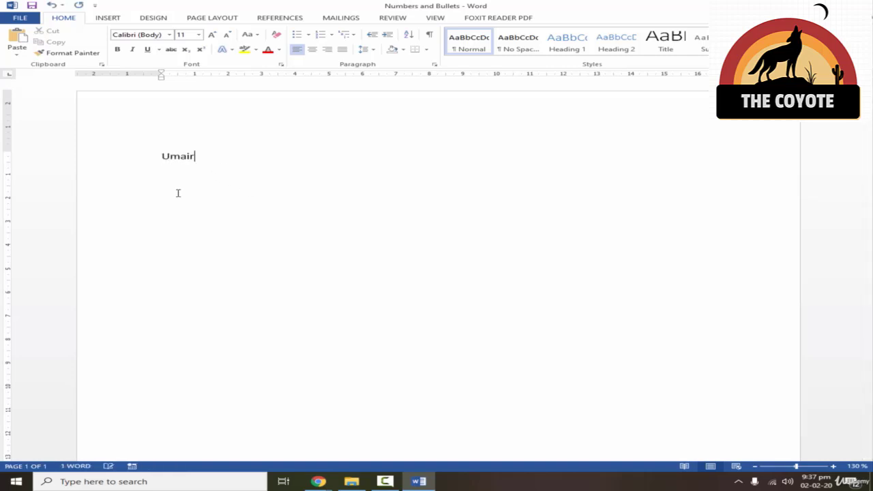
{"action": "key", "text": "Return"}
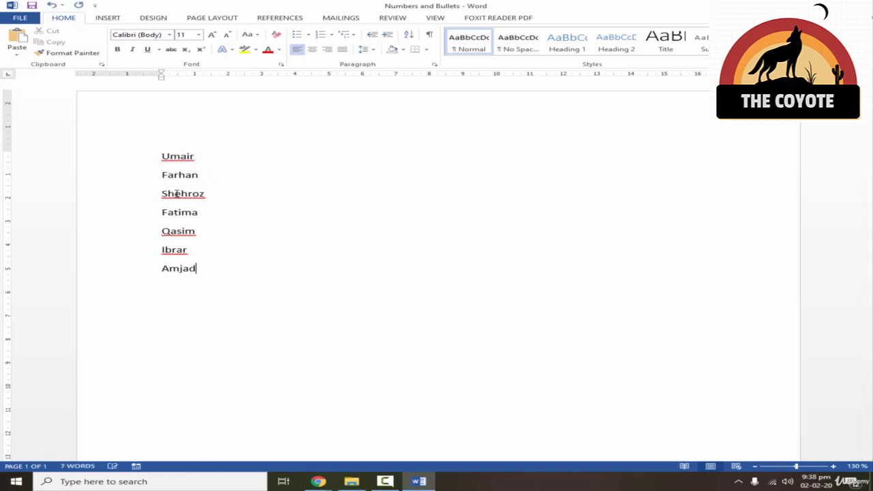
{"action": "key", "text": "Return"}
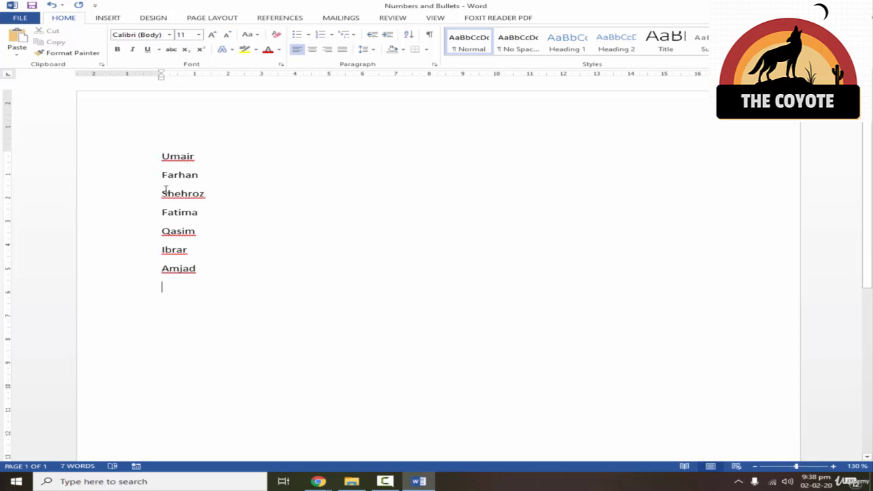
{"action": "key", "text": "BackSpace"}
- Format all seven names as a bulleted list, and switch it to a 1. 2. 3. numbered list
{"action": "left_click_drag", "start_coordinate": [198, 268], "coordinate": [161, 153]}
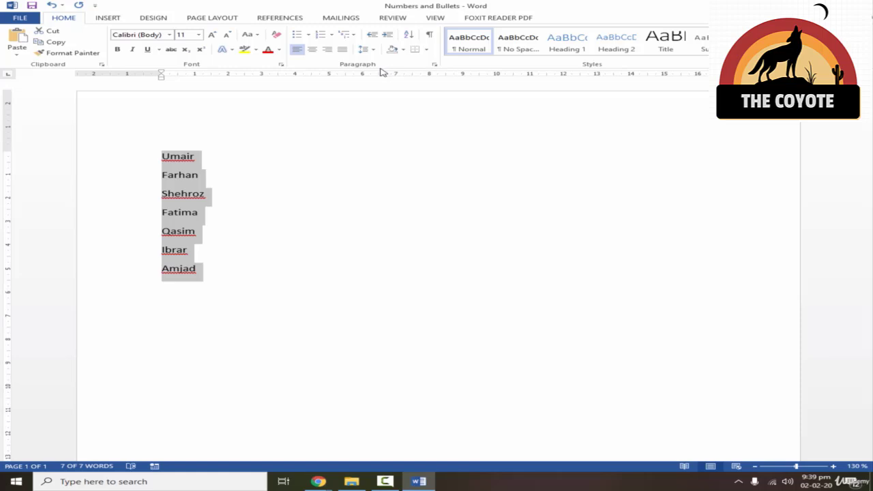
{"action": "left_click", "coordinate": [297, 38]}
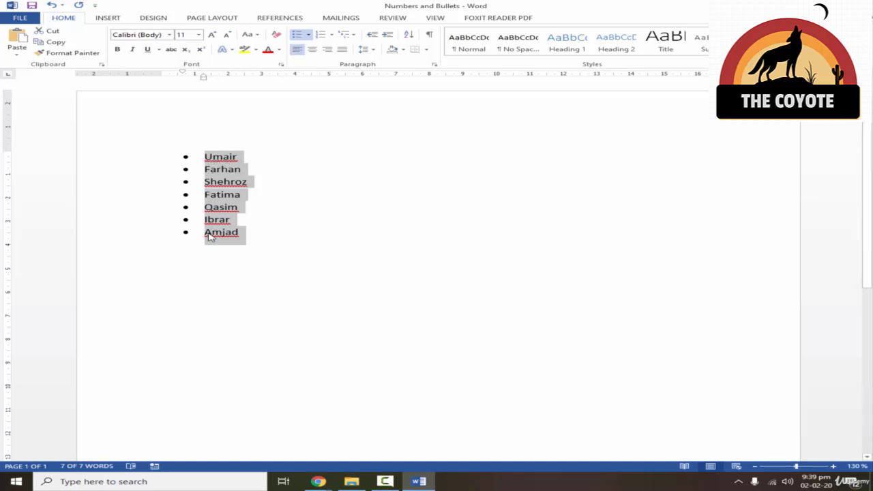
{"action": "left_click", "coordinate": [319, 34]}
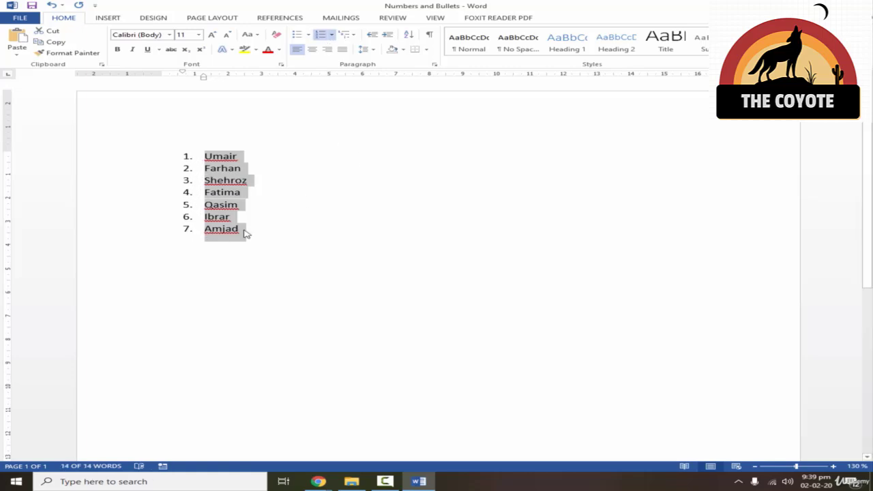
- Add another first name as item 8 of the numbered list and start an empty ninth item
{"action": "left_click", "coordinate": [277, 231]}
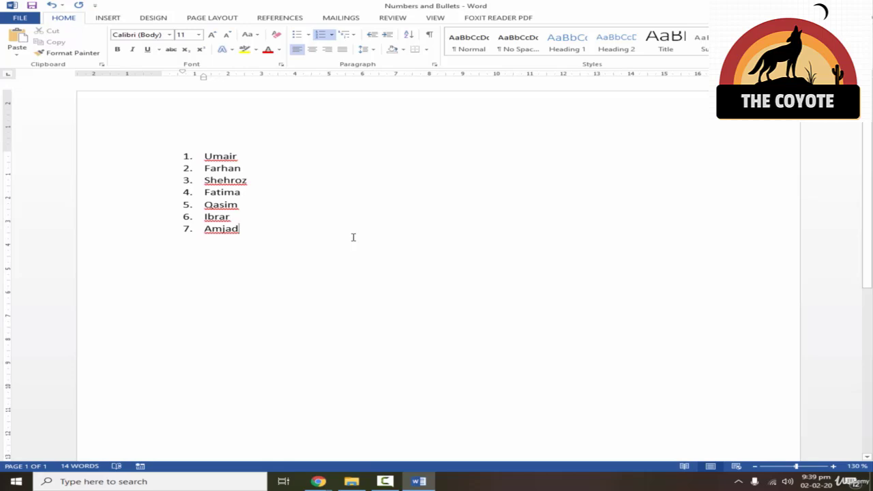
{"action": "key", "text": "Return"}
{"action": "type", "text": "Imad"}
{"action": "key", "text": "Return"}
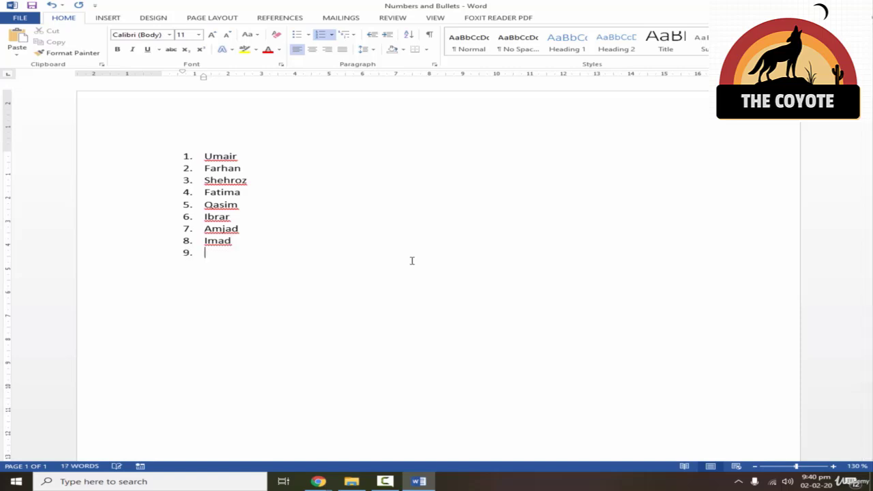
- Remove the numbering of the empty ninth item and bring the numbered line back after item 8
{"action": "key", "text": "BackSpace"}
{"action": "key", "text": "BackSpace"}
{"action": "key", "text": "Return"}
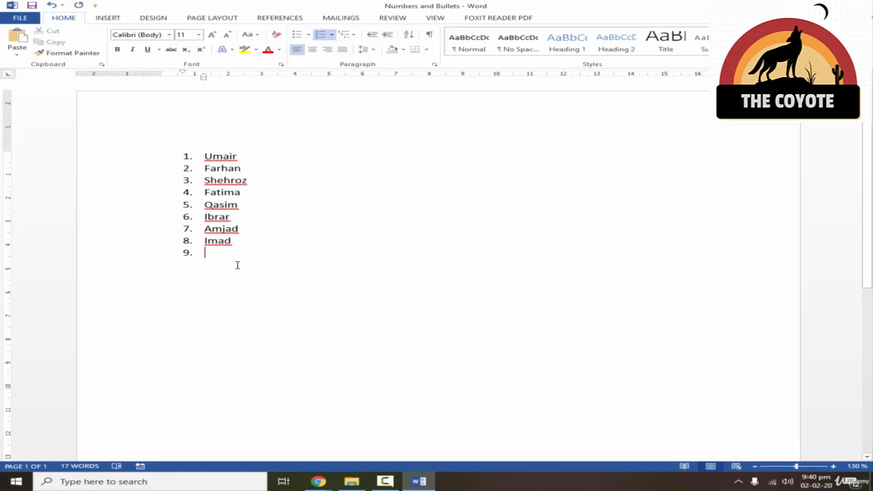
{"action": "key", "text": "BackSpace"}
{"action": "key", "text": "BackSpace"}
{"action": "key", "text": "BackSpace"}
{"action": "key", "text": "BackSpace"}
{"action": "key", "text": "Return"}
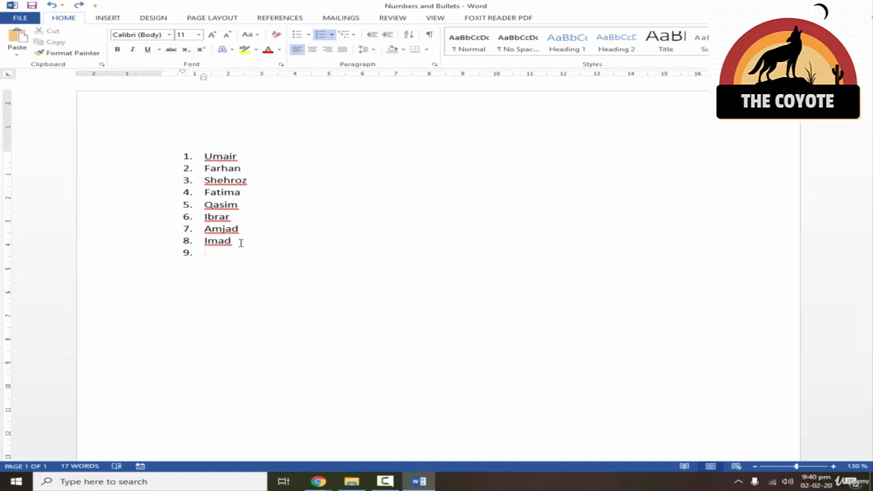
- End the numbered list at the empty ninth item so that the line below item 8 is plain text
{"action": "key", "text": "Return"}
{"action": "key", "text": "ctrl+z"}
{"action": "key", "text": "Return"}
- Enter filler text on the unnumbered line below the list and delete it again
{"action": "type", "text": "ssjsdsdsksd"}
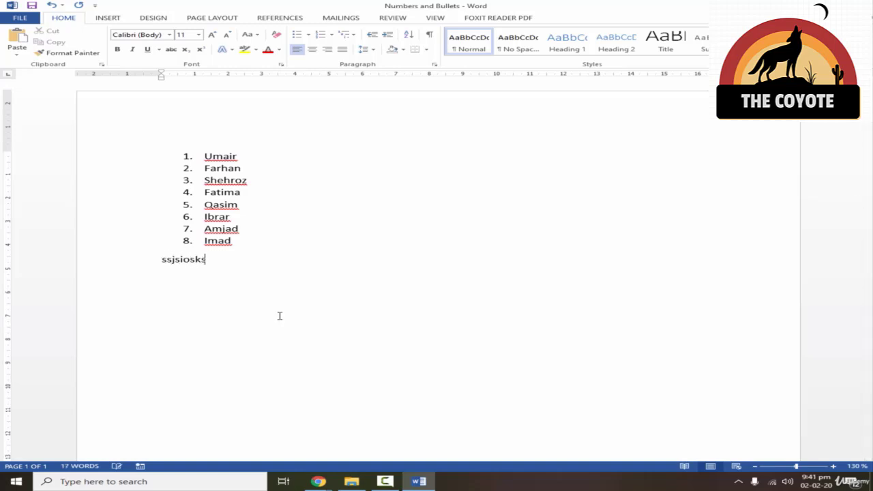
{"action": "key", "text": "BackSpace"}
{"action": "key", "text": "BackSpace"}
{"action": "key", "text": "BackSpace"}
{"action": "key", "text": "BackSpace"}
{"action": "key", "text": "BackSpace"}
{"action": "key", "text": "BackSpace"}
{"action": "key", "text": "BackSpace"}
{"action": "key", "text": "BackSpace"}
{"action": "key", "text": "BackSpace"}
{"action": "key", "text": "BackSpace"}
{"action": "key", "text": "BackSpace"}
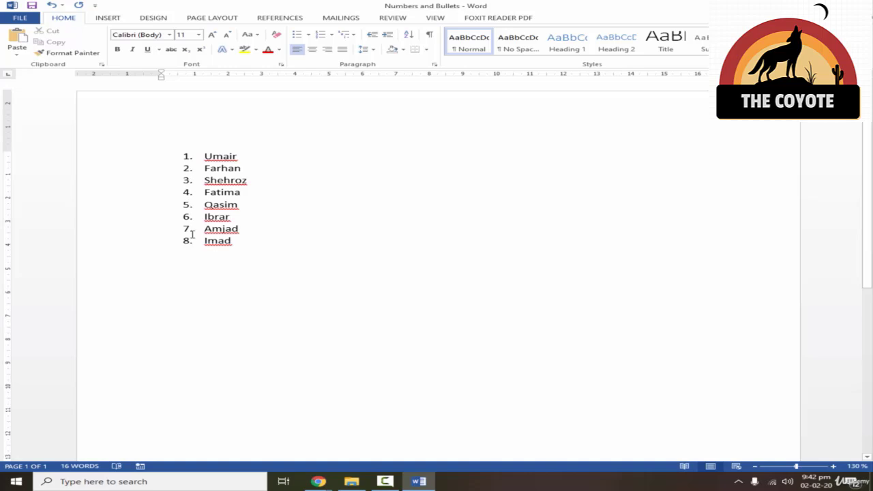
- Change the numbering of the whole list to the 1) 2) 3) format from the numbering library
{"action": "left_click", "coordinate": [185, 157]}
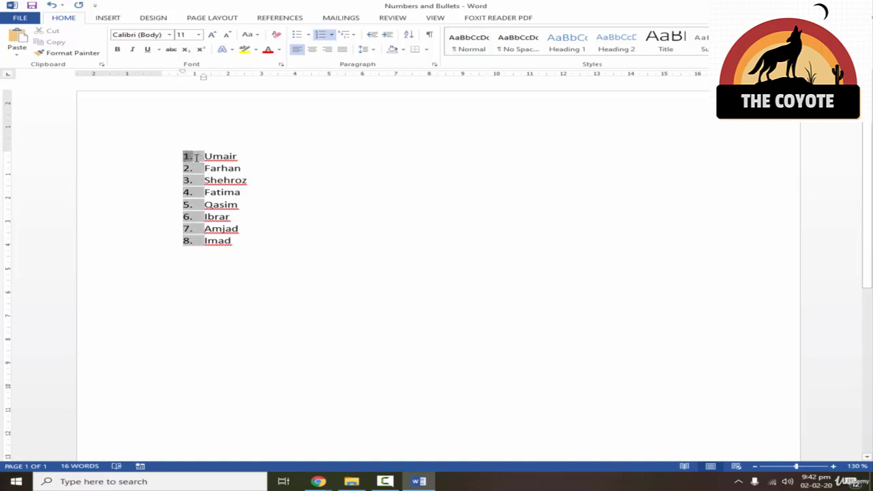
{"action": "left_click", "coordinate": [249, 243]}
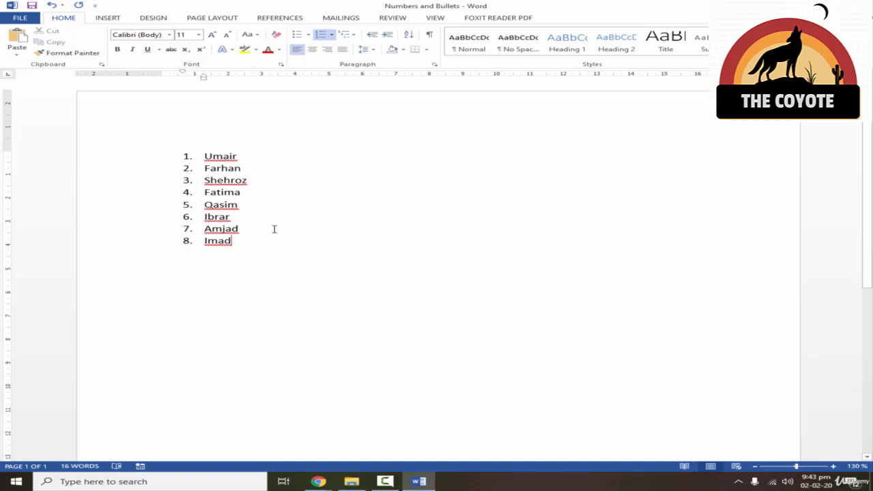
{"action": "key", "text": "ctrl+a"}
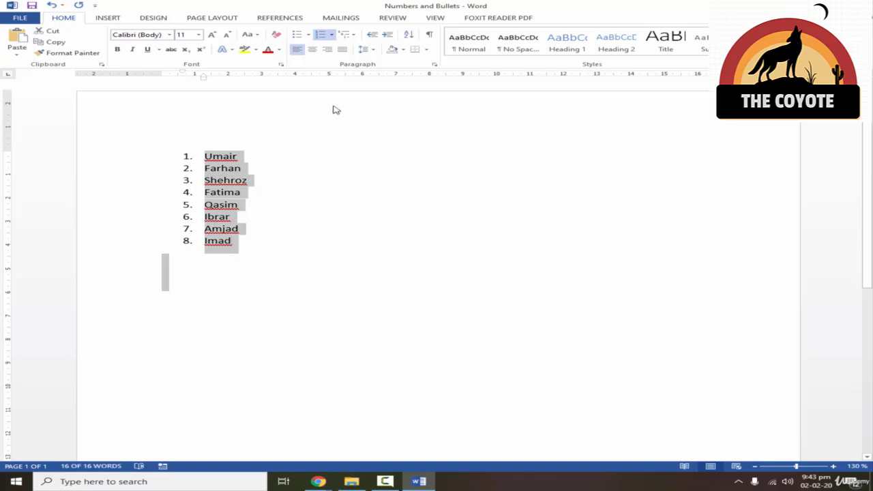
{"action": "left_click", "coordinate": [332, 38]}
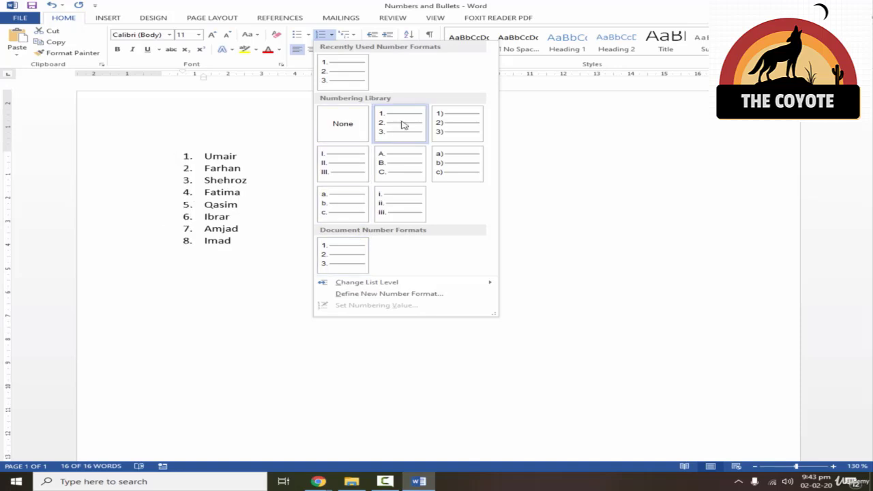
{"action": "left_click", "coordinate": [472, 131]}
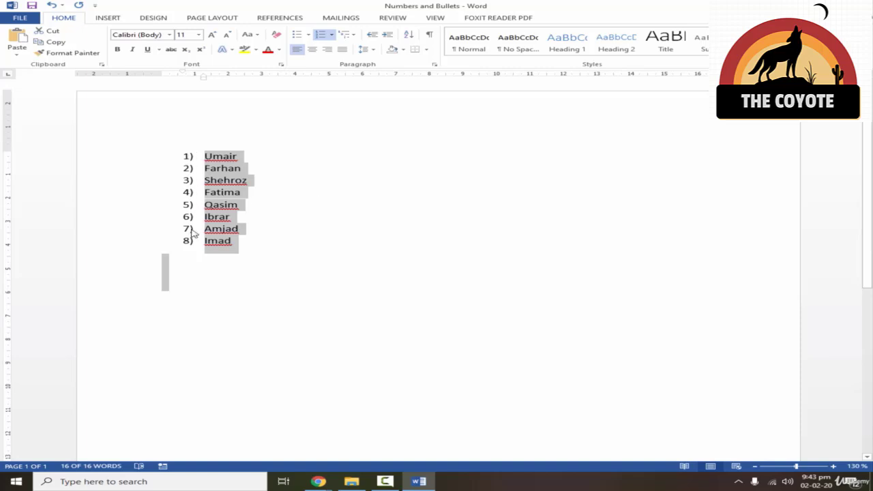
- Try a new number format with the "First, Second, Third ..." number style on the list, and undo it
{"action": "left_click", "coordinate": [331, 34]}
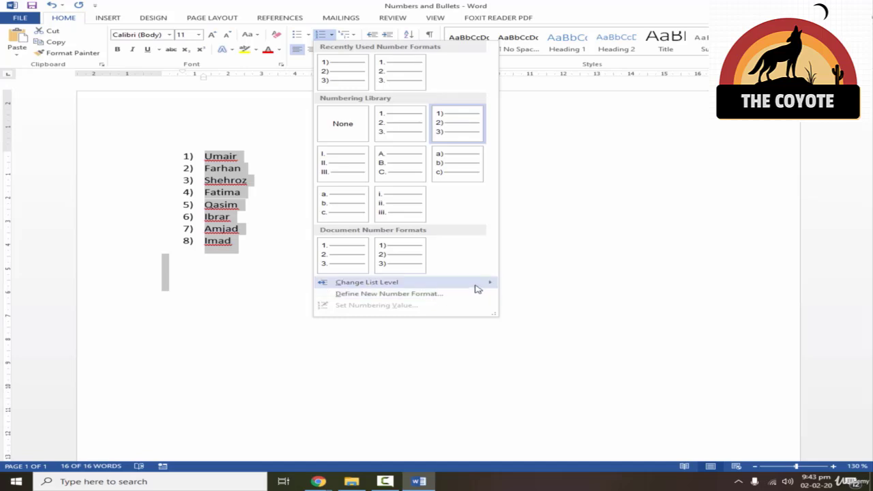
{"action": "mouse_move", "coordinate": [478, 287]}
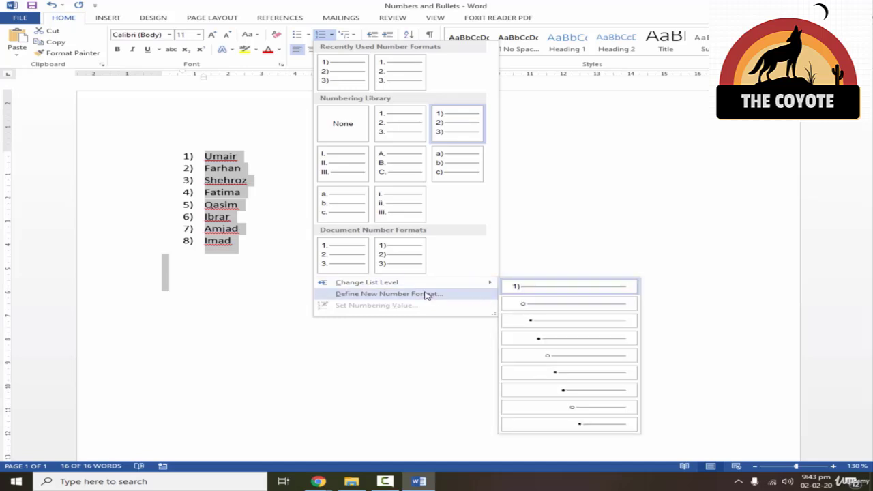
{"action": "left_click", "coordinate": [404, 300]}
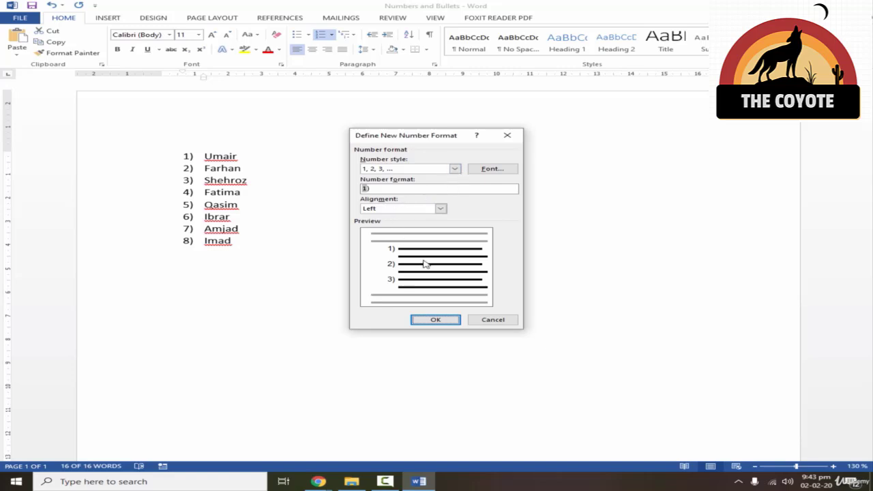
{"action": "left_click", "coordinate": [454, 169]}
{"action": "left_click", "coordinate": [454, 169]}
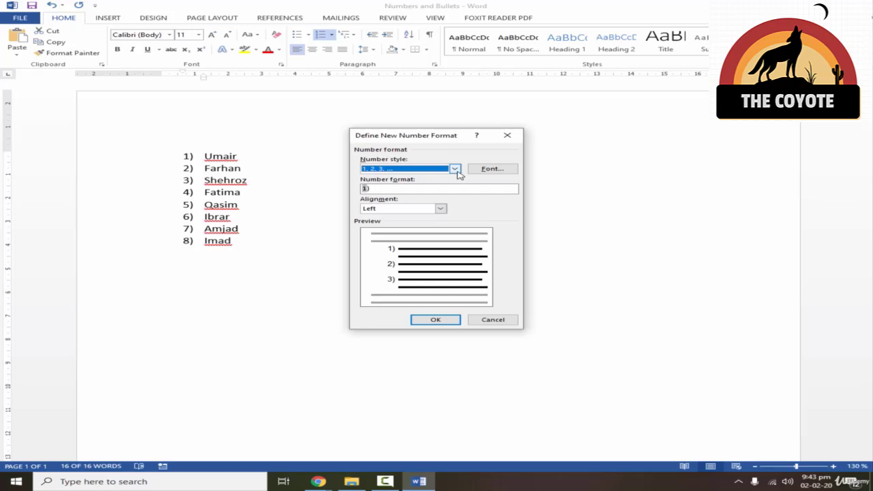
{"action": "left_click", "coordinate": [456, 170]}
{"action": "mouse_move", "coordinate": [456, 185]}
{"action": "left_mouse_down"}
{"action": "mouse_move", "coordinate": [459, 203]}
{"action": "mouse_move", "coordinate": [461, 194]}
{"action": "left_mouse_up"}
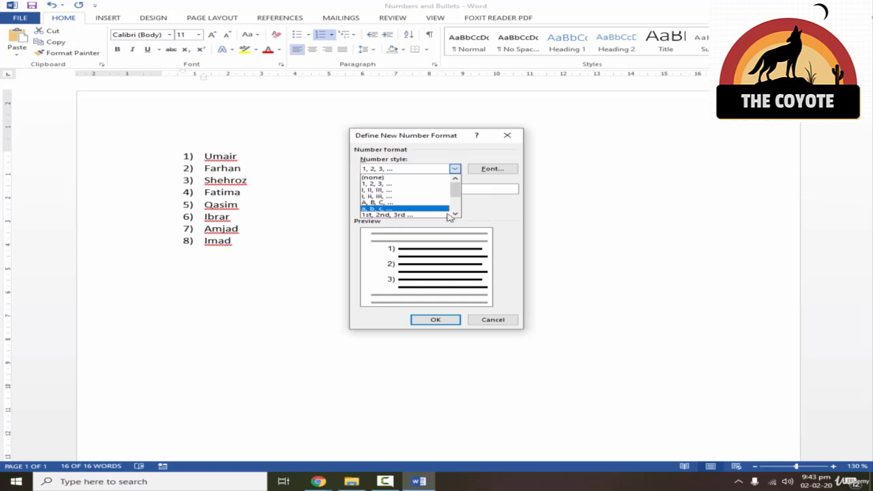
{"action": "left_click", "coordinate": [455, 216]}
{"action": "left_click", "coordinate": [455, 216]}
{"action": "left_click", "coordinate": [455, 215]}
{"action": "left_click", "coordinate": [455, 215]}
{"action": "left_click", "coordinate": [455, 215]}
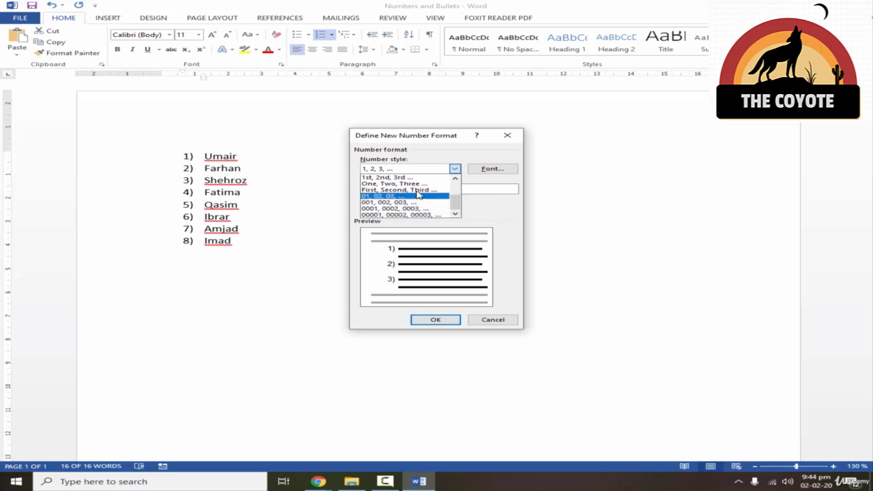
{"action": "key", "text": "Escape"}
{"action": "left_click", "coordinate": [443, 320]}
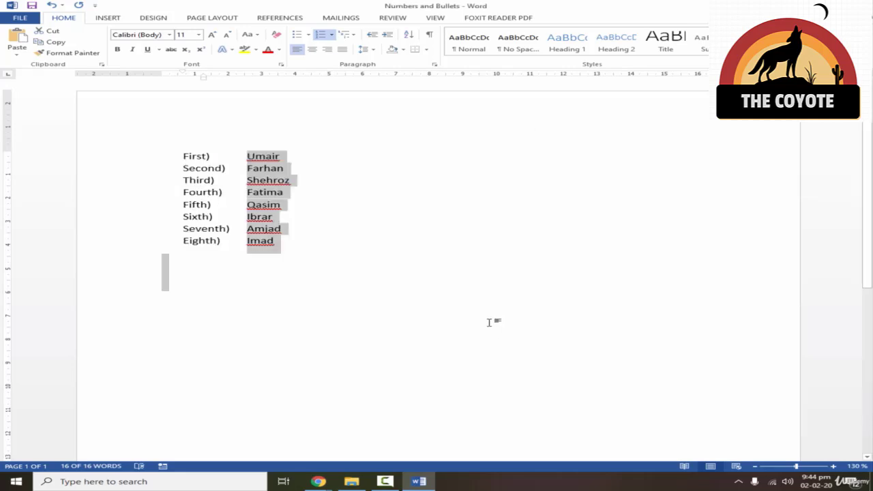
{"action": "key", "text": "ctrl+z"}
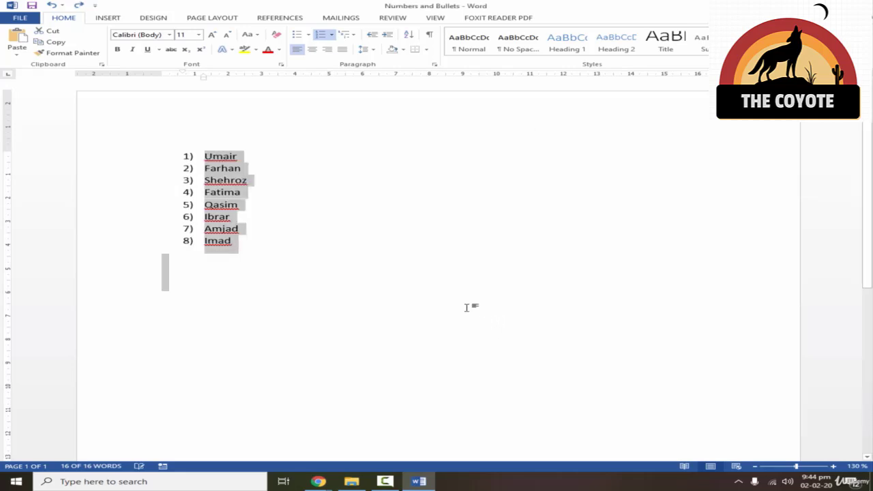
- Define a new number format that gives the list's numbers a bold font style and standard red font color
{"action": "left_click", "coordinate": [331, 35]}
{"action": "left_click", "coordinate": [411, 294]}
{"action": "left_click", "coordinate": [492, 168]}
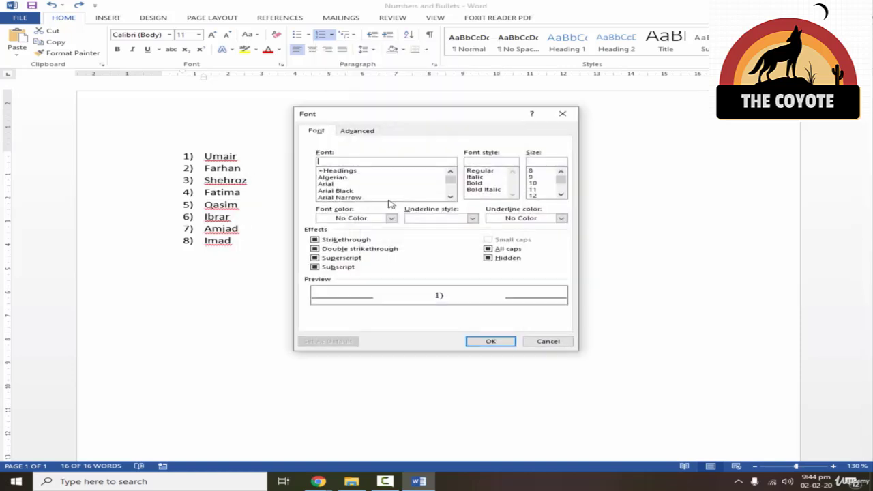
{"action": "left_click", "coordinate": [476, 183]}
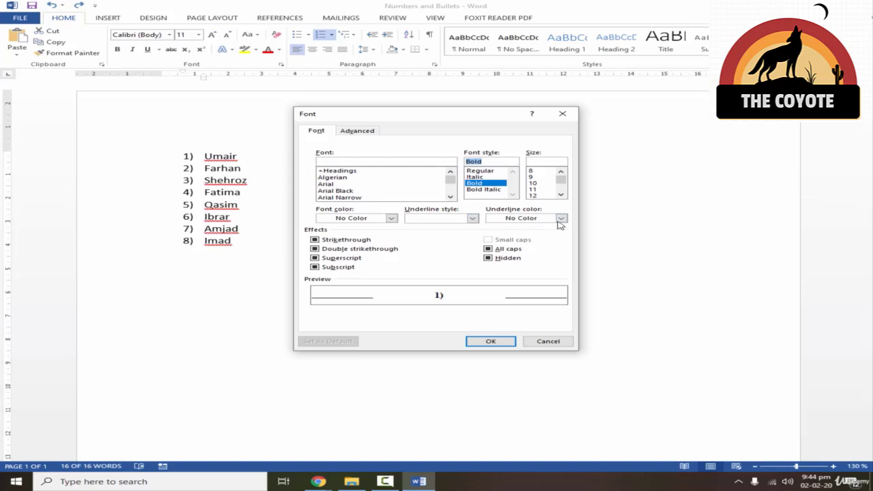
{"action": "left_click", "coordinate": [392, 219]}
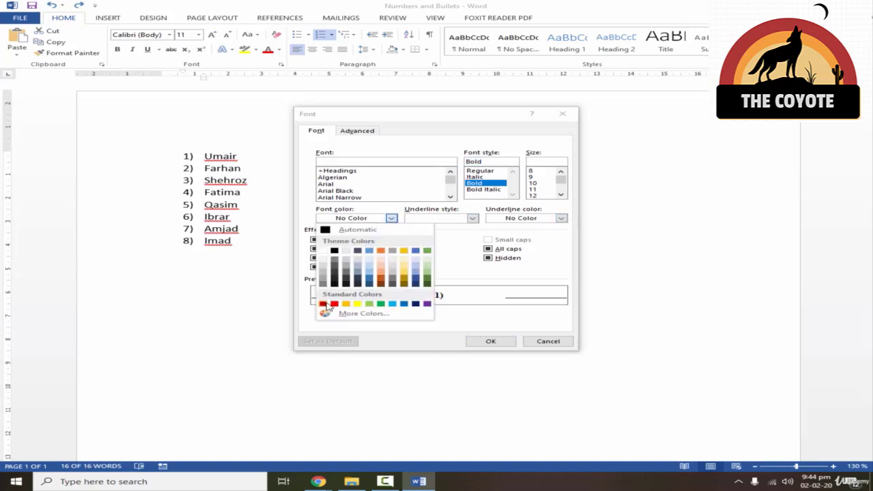
{"action": "left_click", "coordinate": [335, 305]}
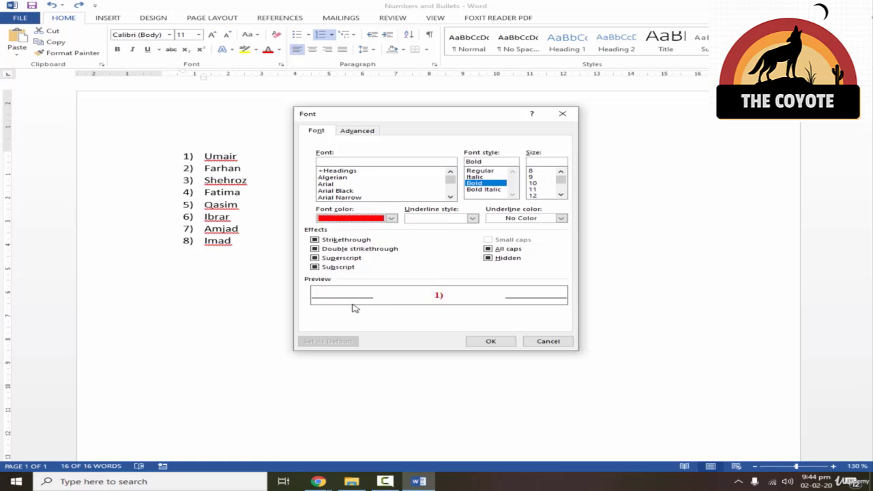
{"action": "left_click", "coordinate": [500, 341]}
{"action": "left_click", "coordinate": [449, 320]}
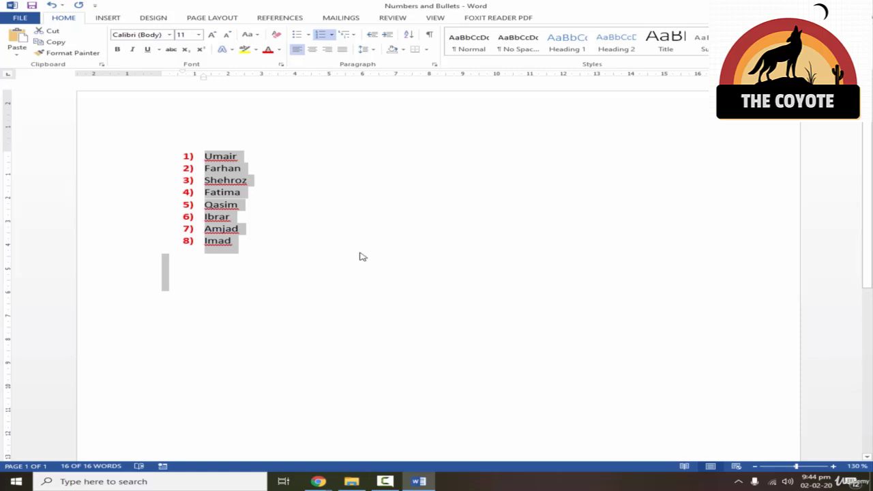
- Undo the bold red number format on the list
{"action": "key", "text": "ctrl+z"}
{"action": "left_click", "coordinate": [296, 240]}
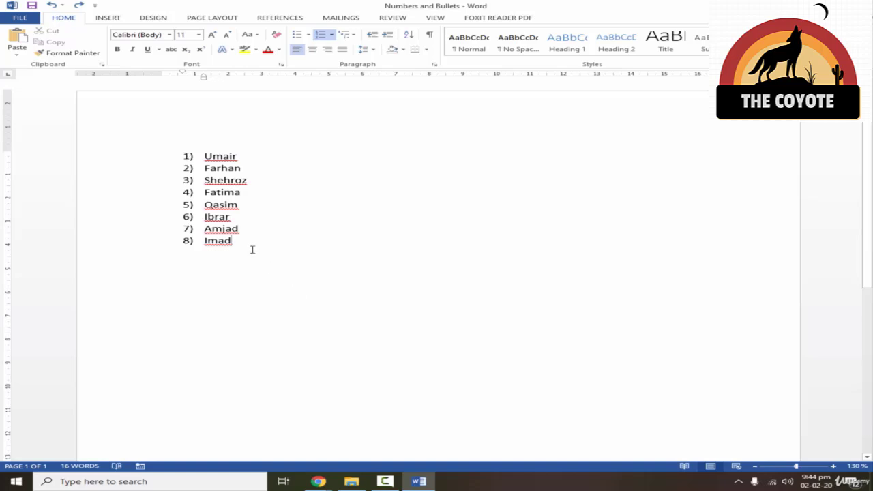
{"action": "key", "text": "ctrl+a"}
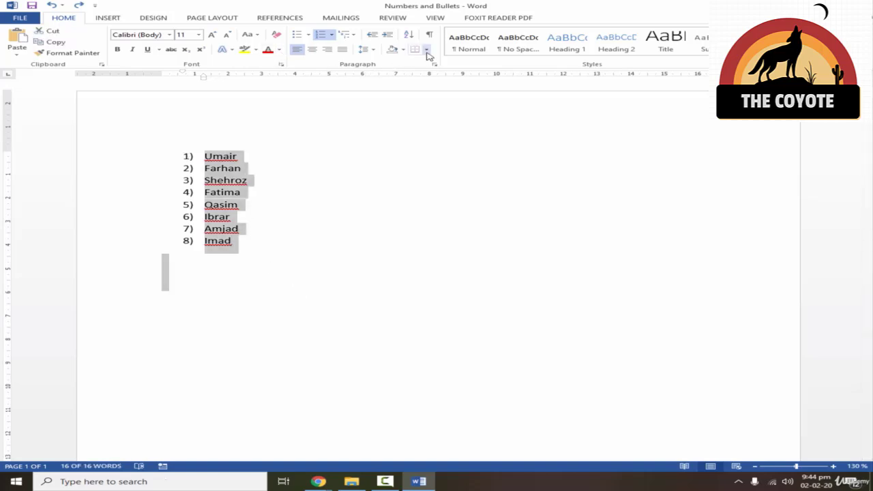
{"action": "left_click", "coordinate": [332, 35]}
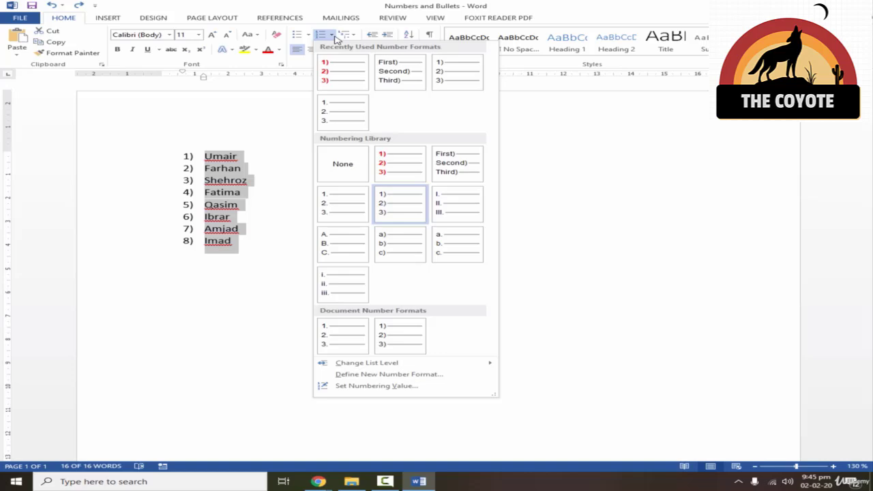
{"action": "left_click", "coordinate": [230, 203]}
{"action": "left_click_drag", "start_coordinate": [251, 273], "coordinate": [194, 151]}
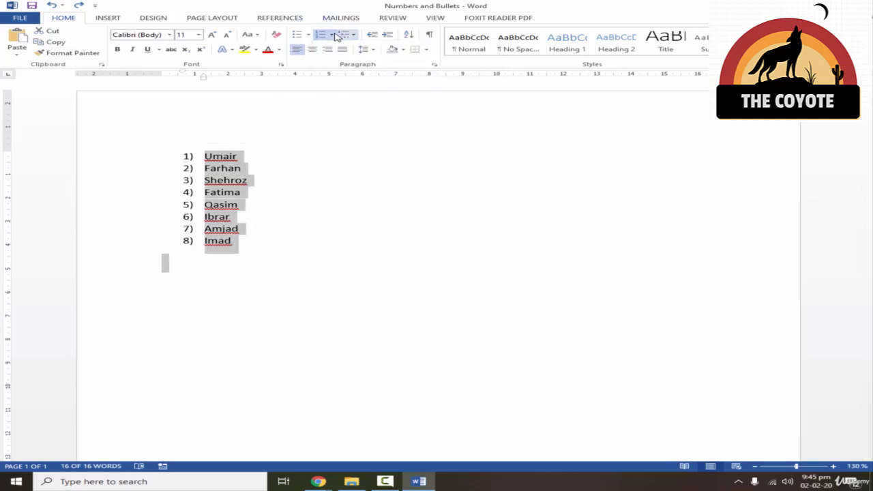
{"action": "left_click", "coordinate": [332, 35]}
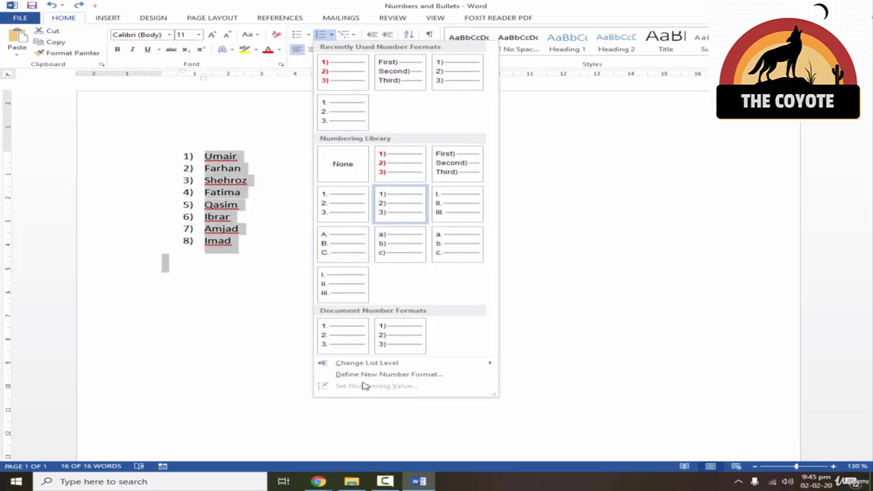
{"action": "left_click", "coordinate": [287, 329]}
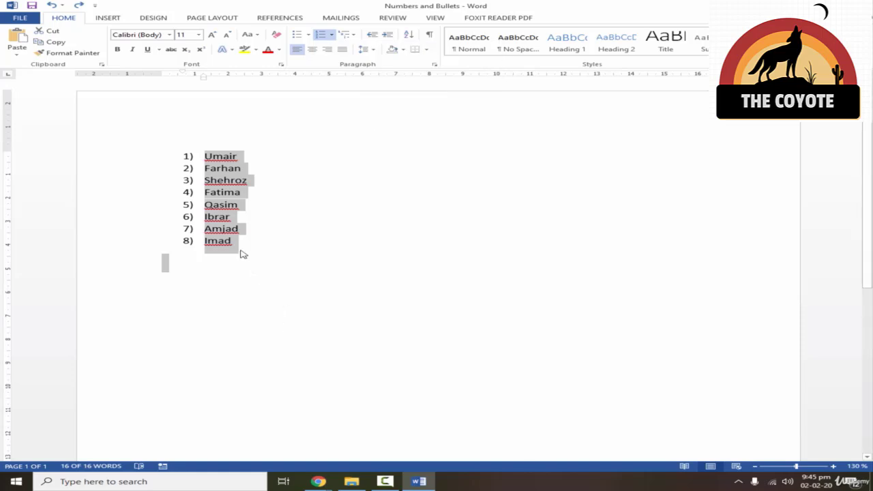
- Try starting the selected list's numbering as a new list from value 7, and undo it
{"action": "left_click_drag", "start_coordinate": [238, 241], "coordinate": [204, 156]}
{"action": "left_click", "coordinate": [332, 36]}
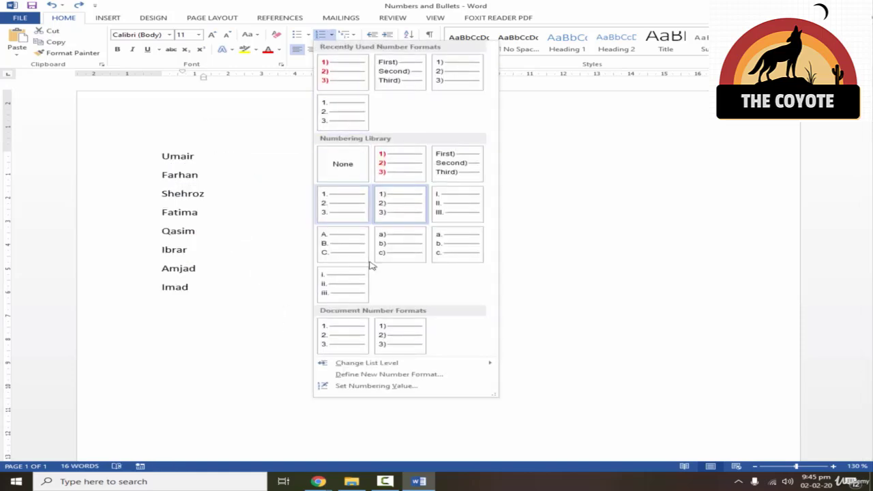
{"action": "left_click", "coordinate": [375, 386]}
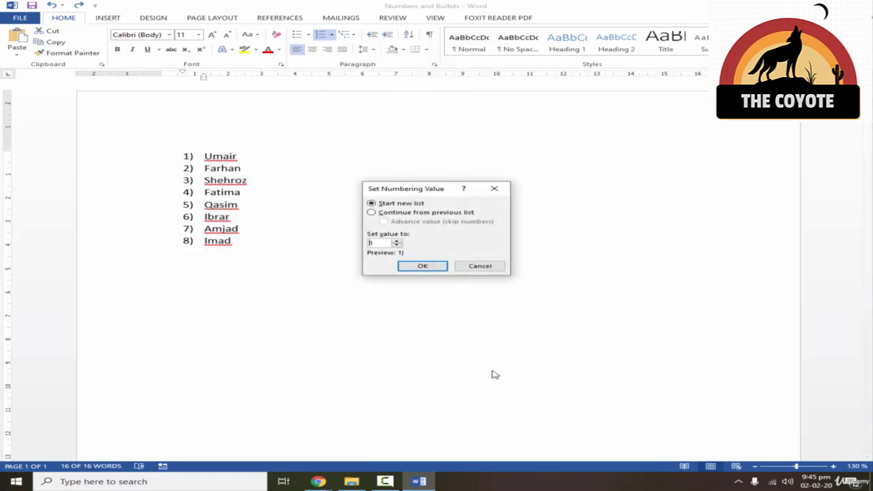
{"action": "left_click_drag", "start_coordinate": [456, 189], "coordinate": [525, 179]}
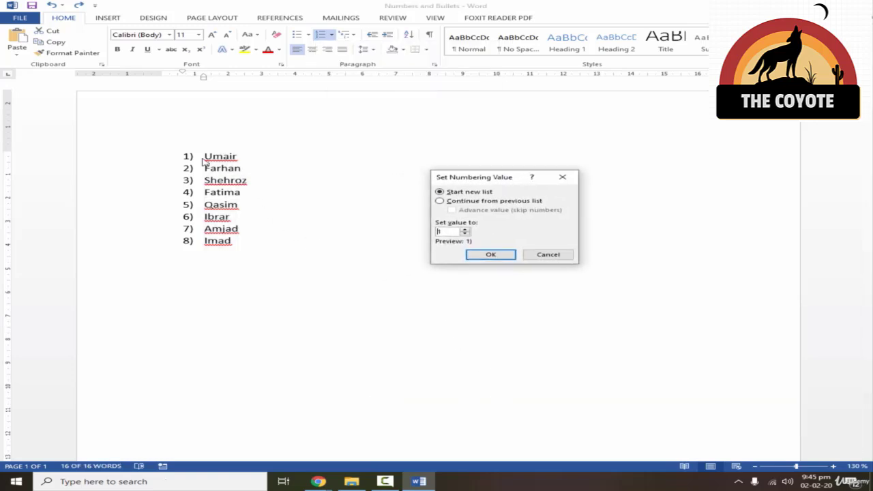
{"action": "double_click", "coordinate": [446, 233]}
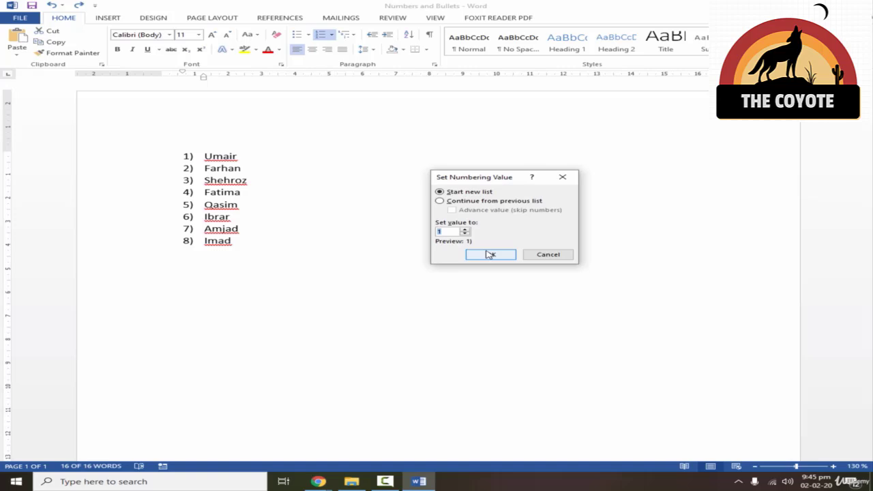
{"action": "left_click", "coordinate": [497, 254]}
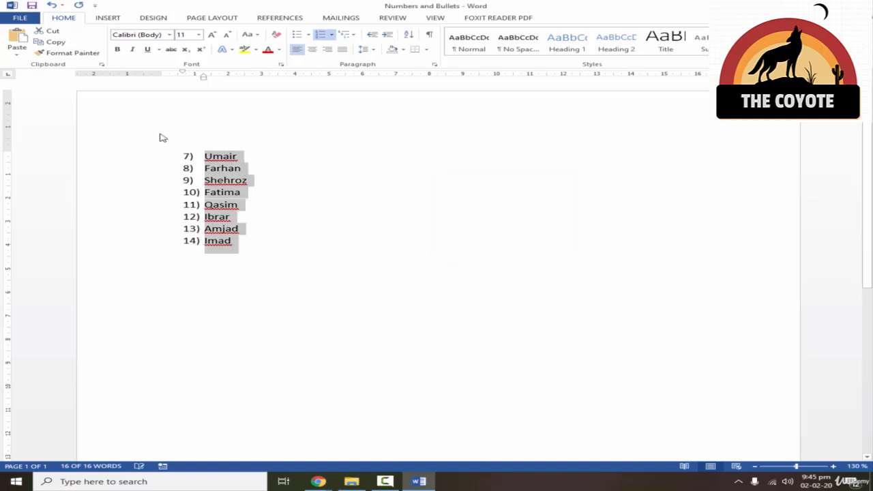
{"action": "left_click", "coordinate": [204, 241]}
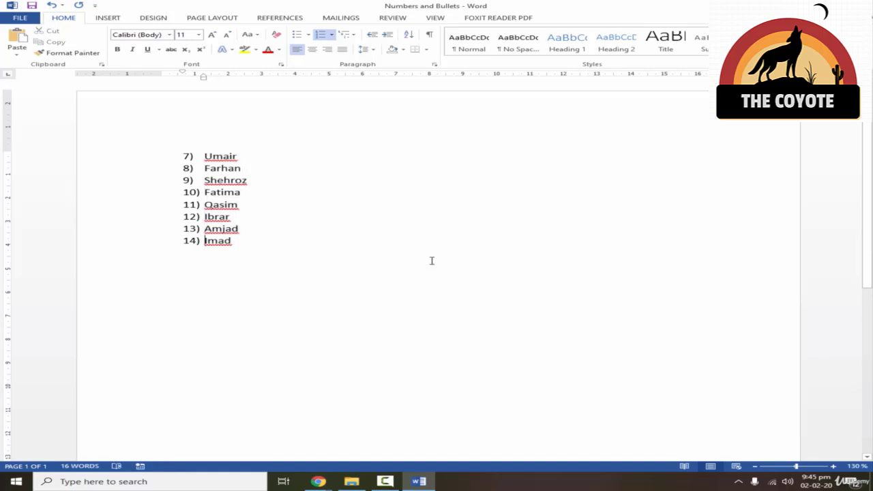
{"action": "key", "text": "ctrl+z"}
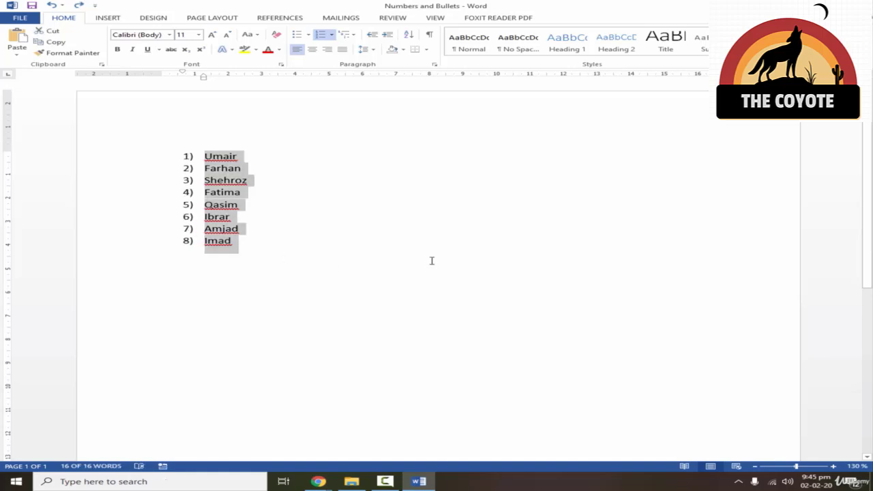
- Replace the numbers of the whole list with check mark bullets from the bullet library
{"action": "left_click_drag", "start_coordinate": [273, 248], "coordinate": [191, 153]}
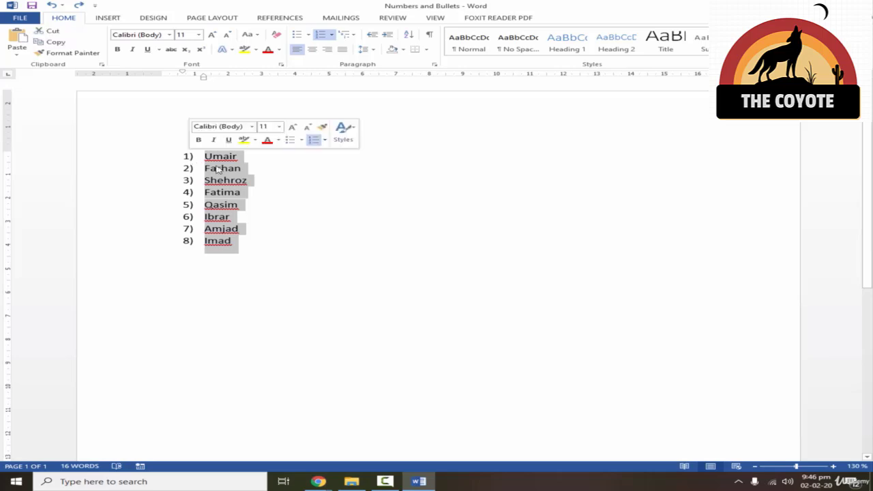
{"action": "left_click", "coordinate": [308, 34]}
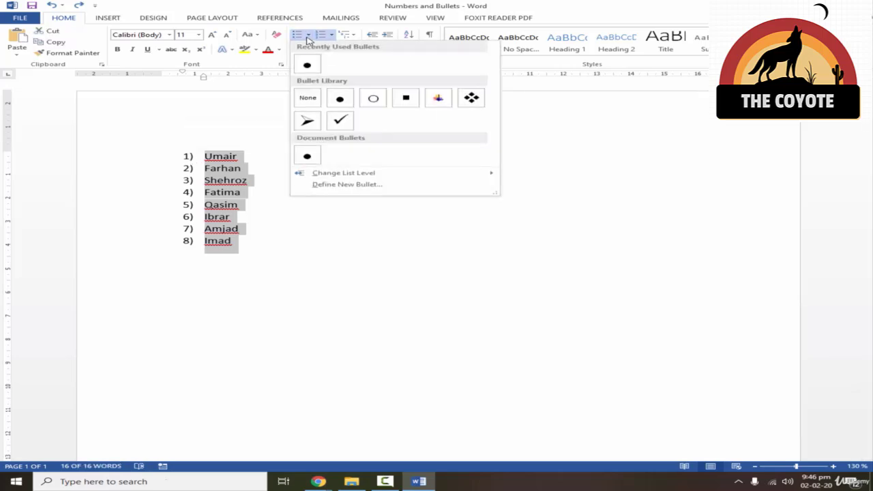
{"action": "left_click", "coordinate": [339, 128]}
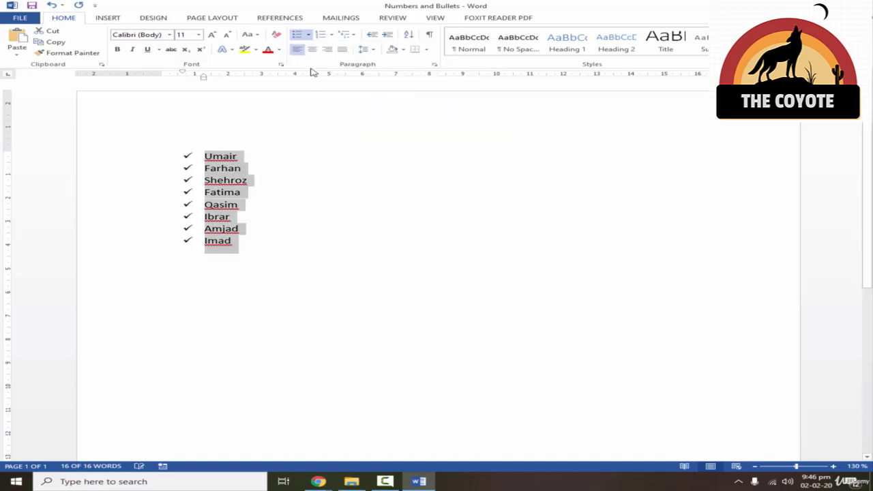
- Change the list's bullets to the arrowhead style, and finally to the solid square style
{"action": "left_click", "coordinate": [309, 34]}
{"action": "left_click", "coordinate": [308, 121]}
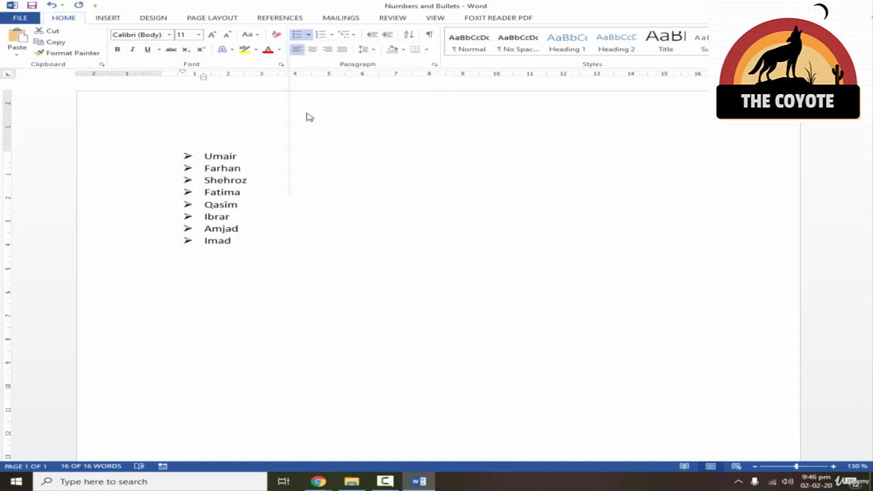
{"action": "left_click", "coordinate": [308, 34]}
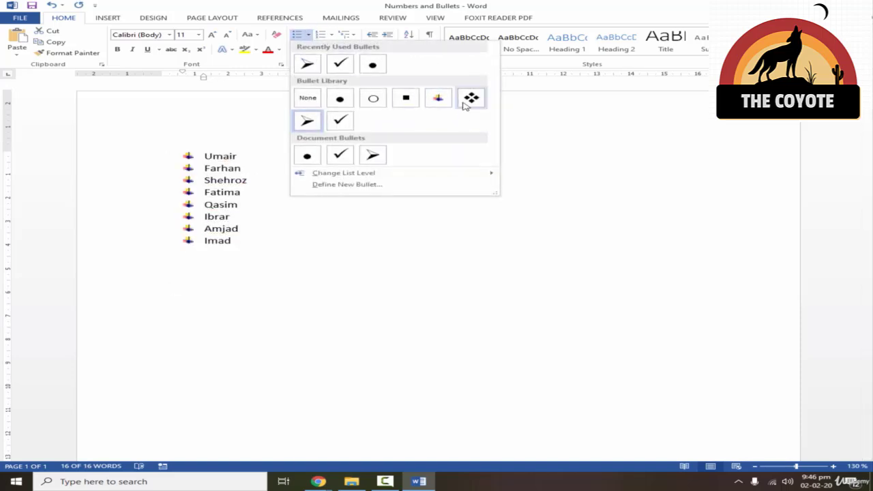
{"action": "left_click", "coordinate": [407, 98]}
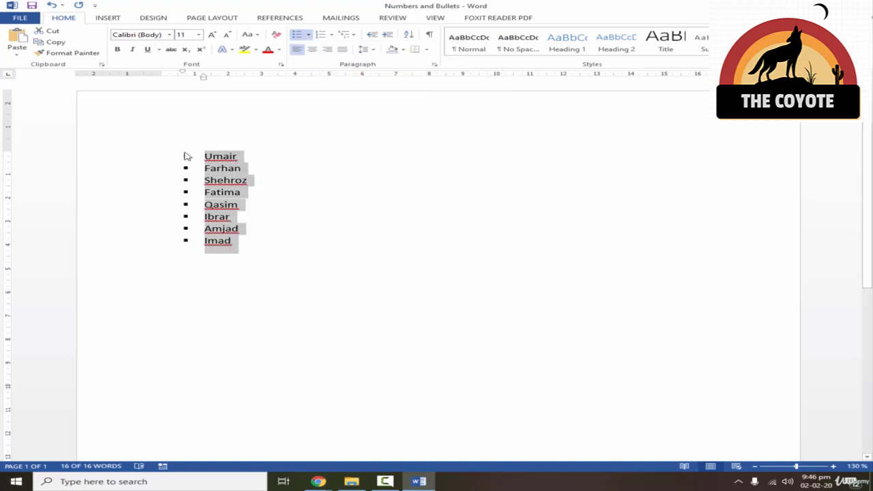
- Examine the symbol, picture, font and alignment options for defining a new bullet, and accept them as they are
{"action": "left_click", "coordinate": [309, 35]}
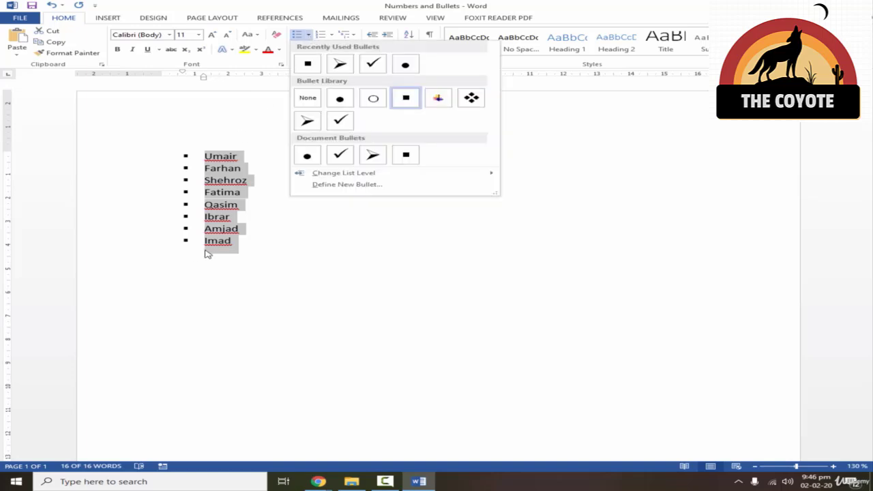
{"action": "left_click", "coordinate": [402, 185]}
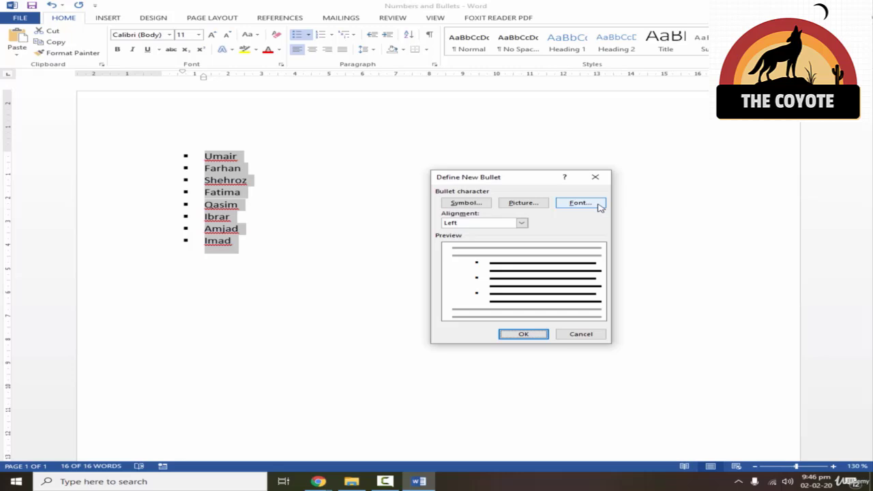
{"action": "left_click", "coordinate": [523, 333]}
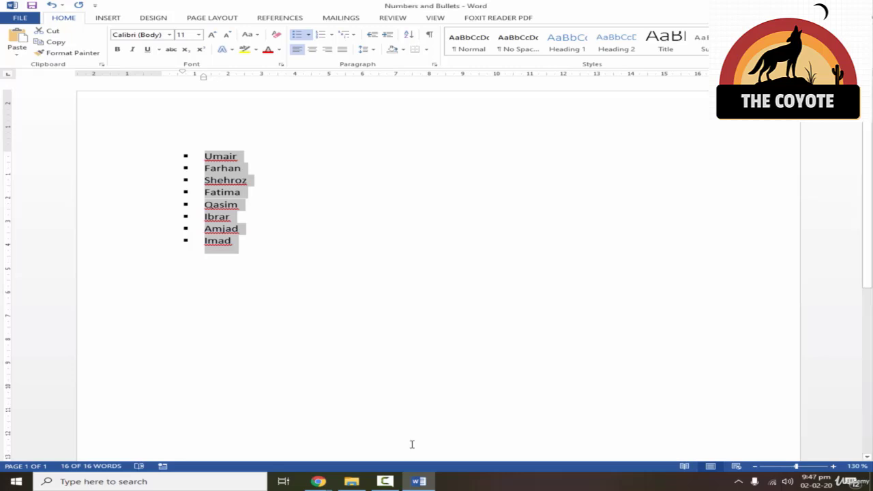